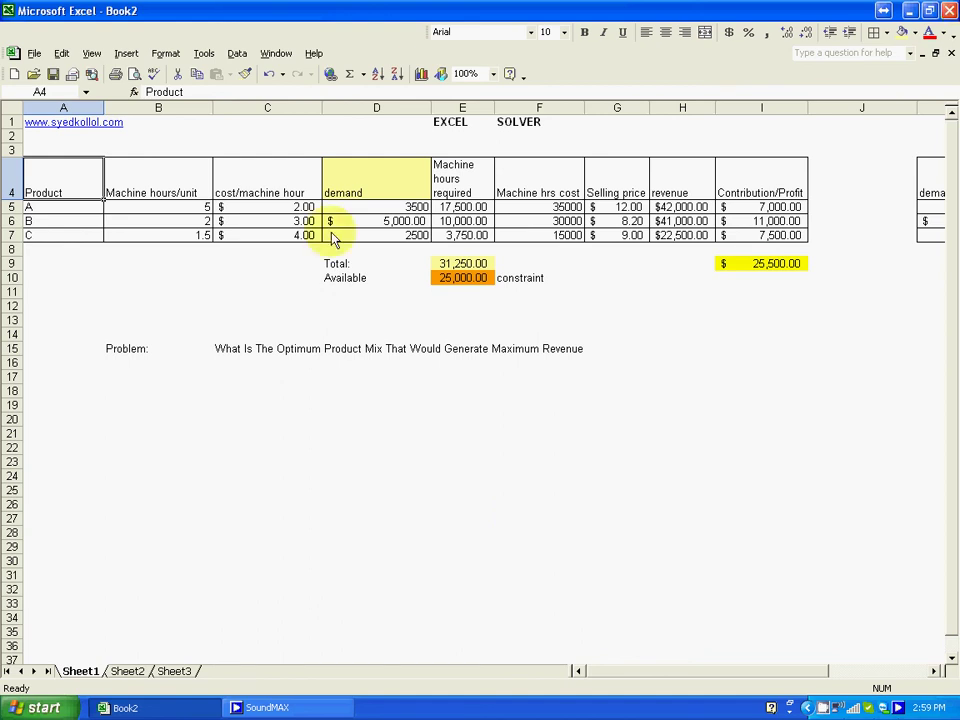
Review the product list A4:A7 and each product's machine hours per unit.
click(61, 189)
drag(61, 189, 44, 233)
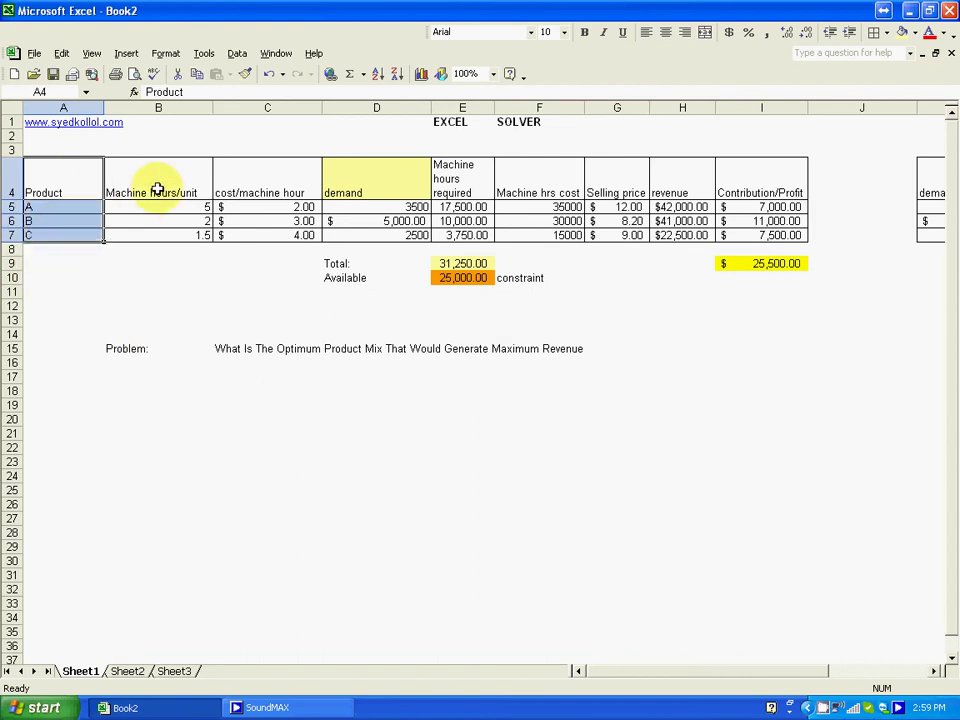
click(77, 210)
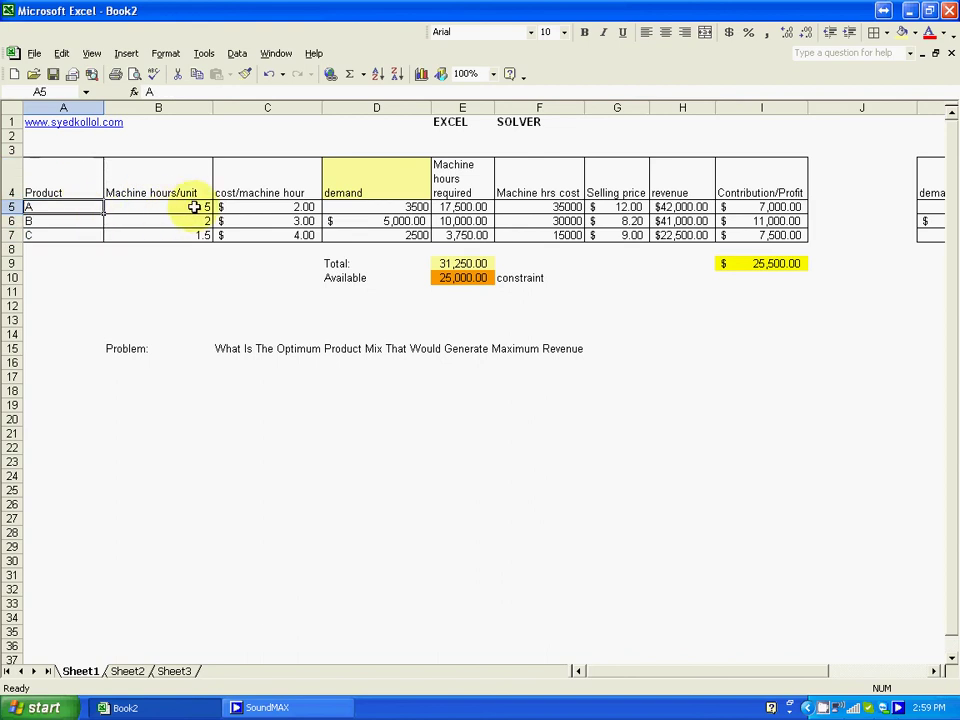
click(192, 207)
click(191, 221)
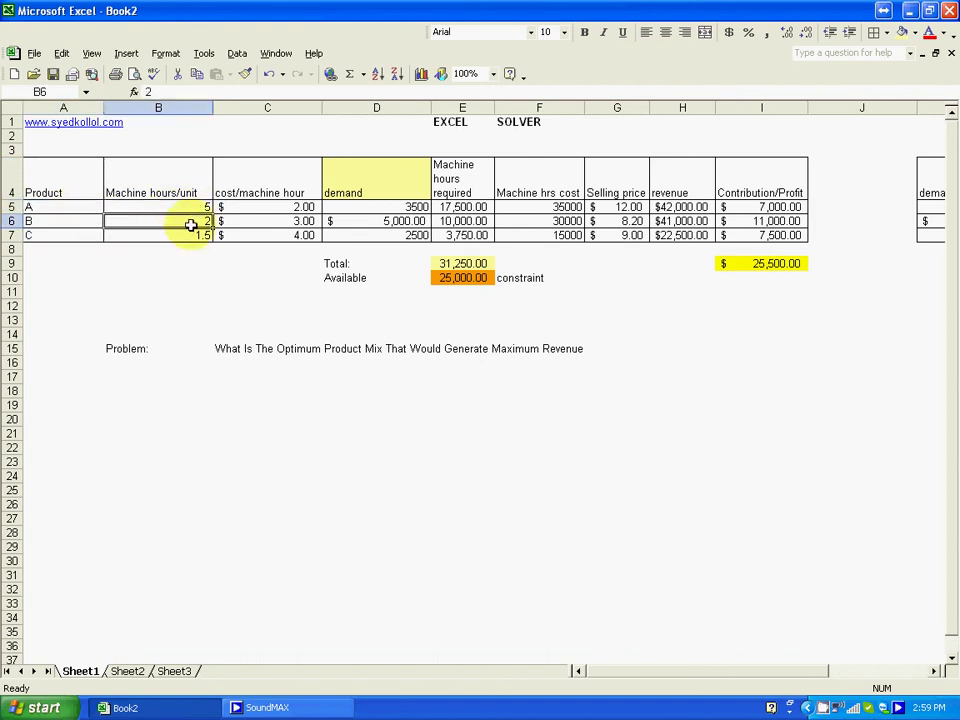
click(192, 238)
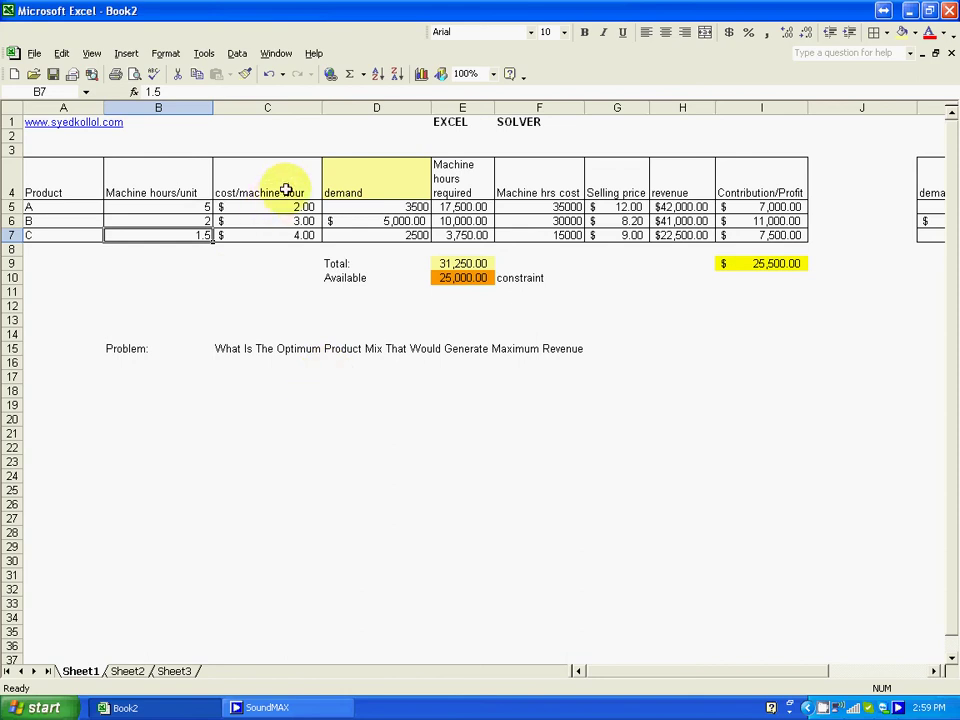
Inspect cost per machine hour, demand D5:D7, machine hours, E9, selling prices and profit I9.
mouse_move(272, 206)
mouse_down()
mouse_move(282, 204)
mouse_move(279, 229)
mouse_up()
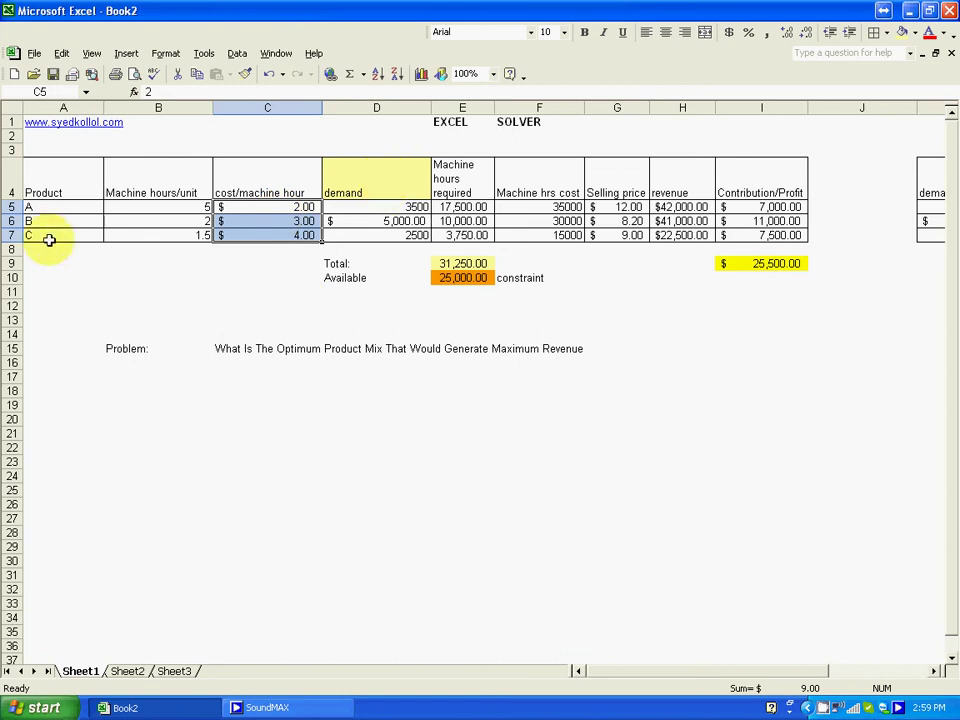
drag(411, 207, 405, 232)
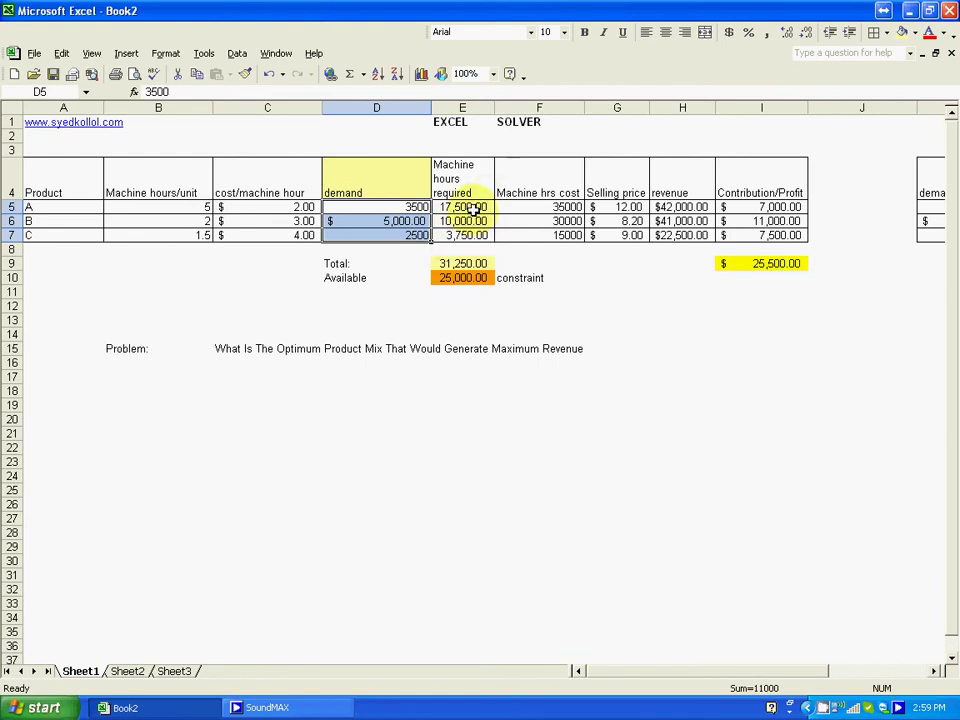
drag(471, 208, 463, 234)
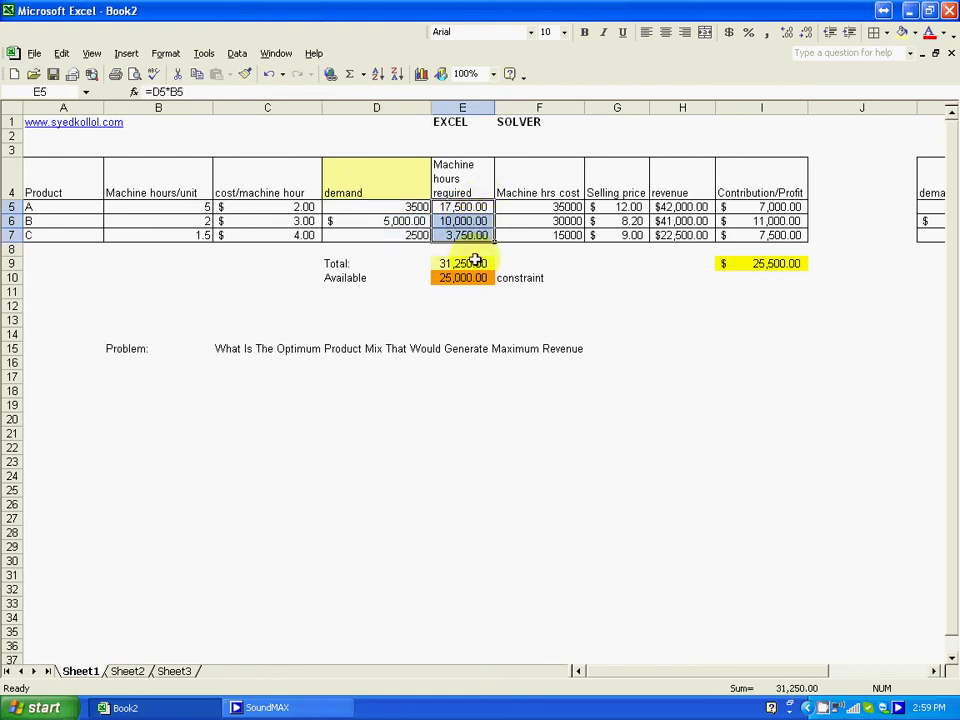
click(474, 262)
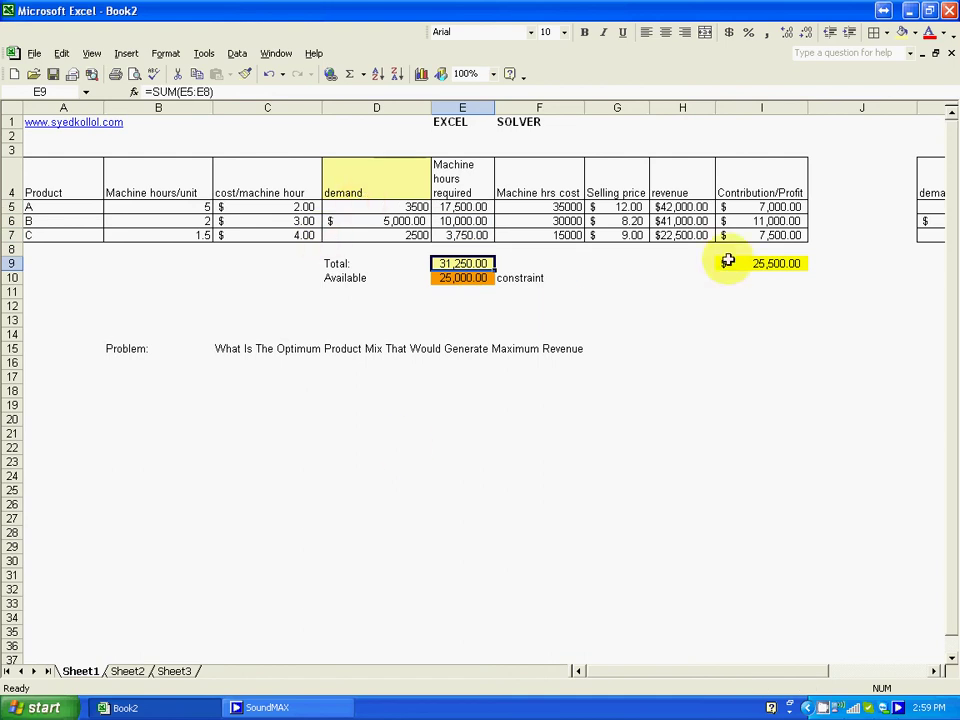
drag(633, 208, 628, 236)
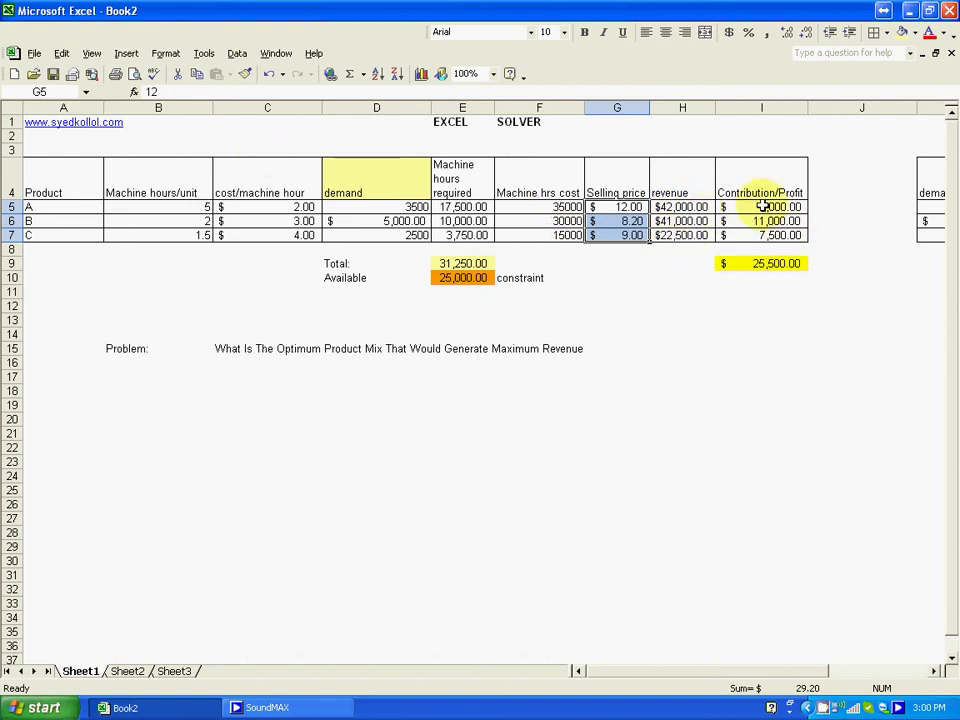
click(781, 263)
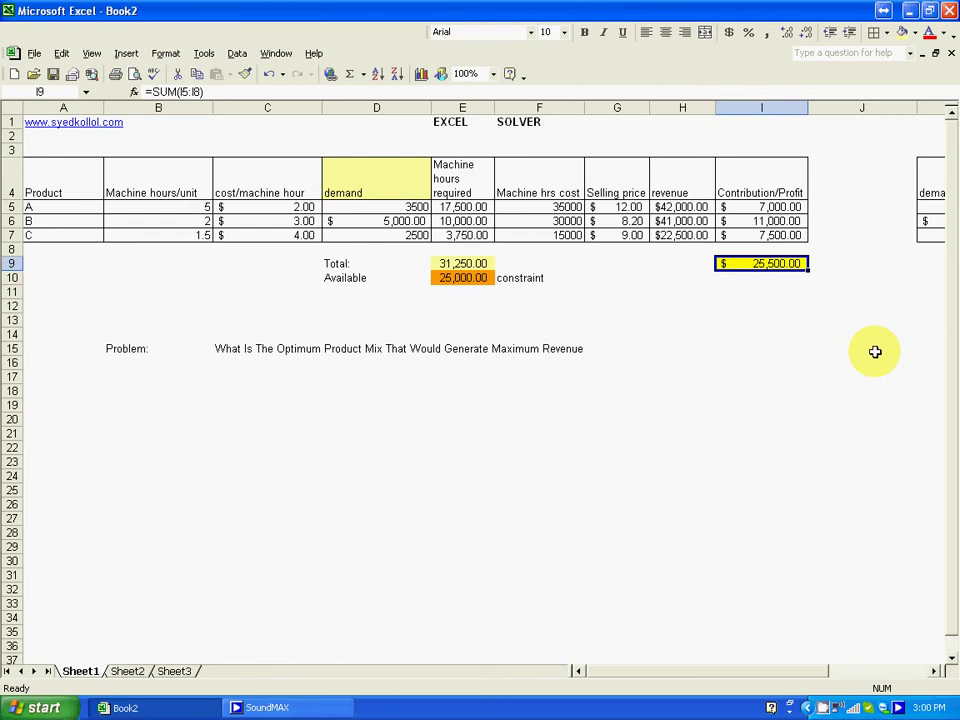
Check the F10 constraint note, hours in E9 and E10, and the Maximum Revenue statement.
click(524, 282)
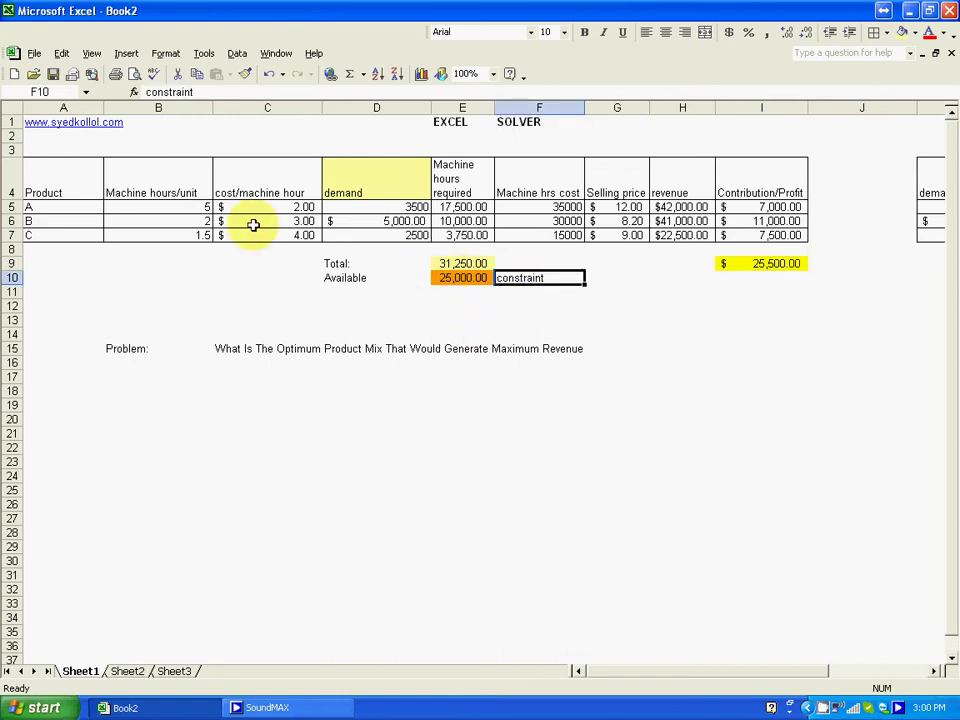
click(465, 265)
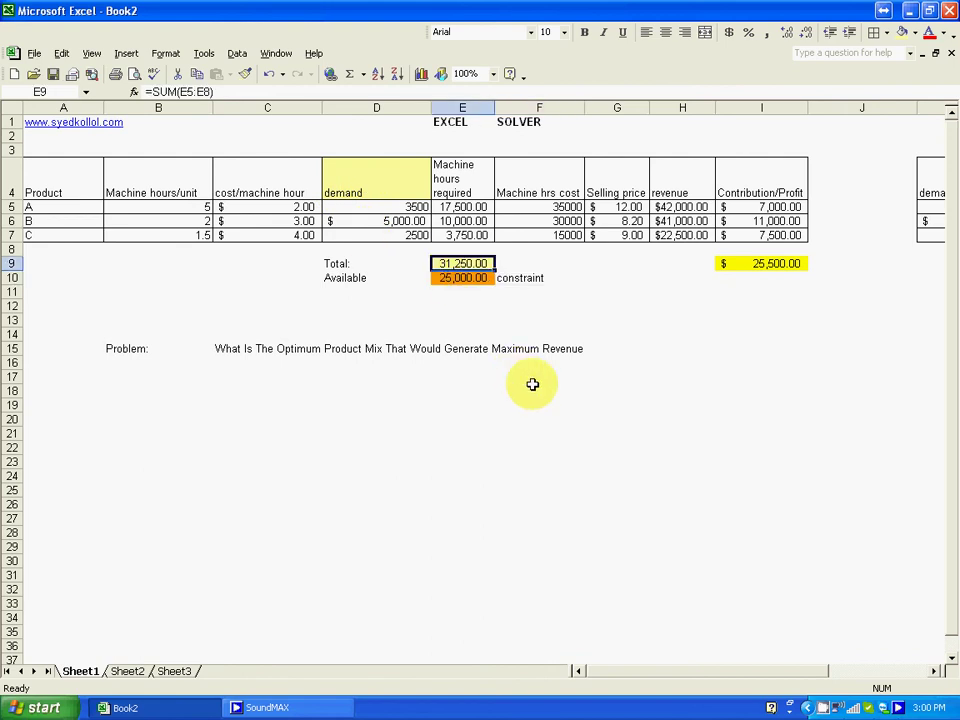
click(452, 277)
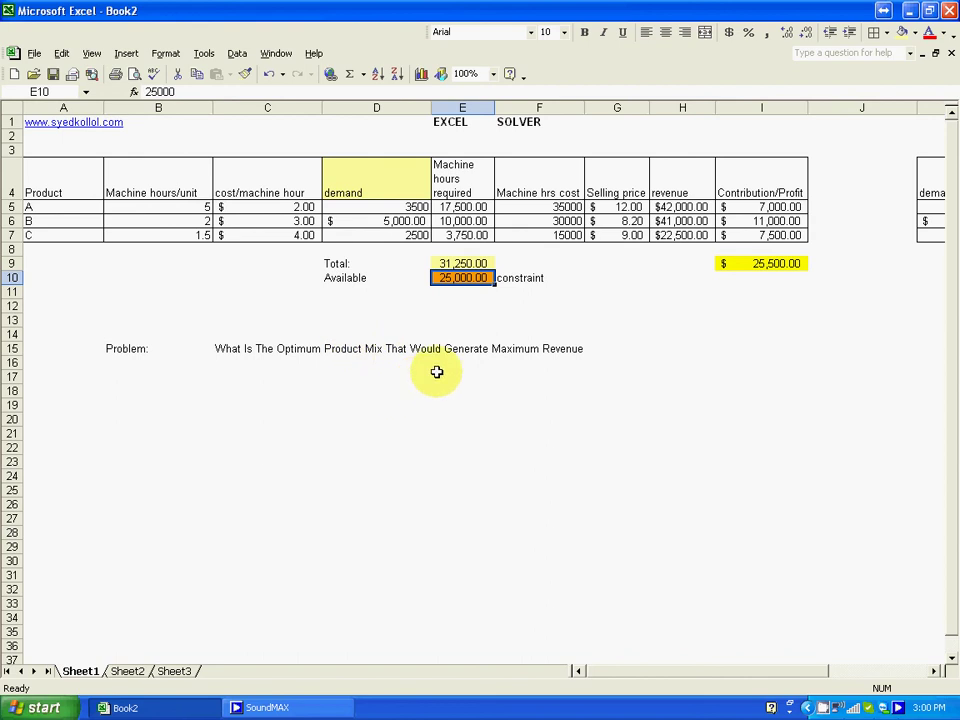
click(576, 348)
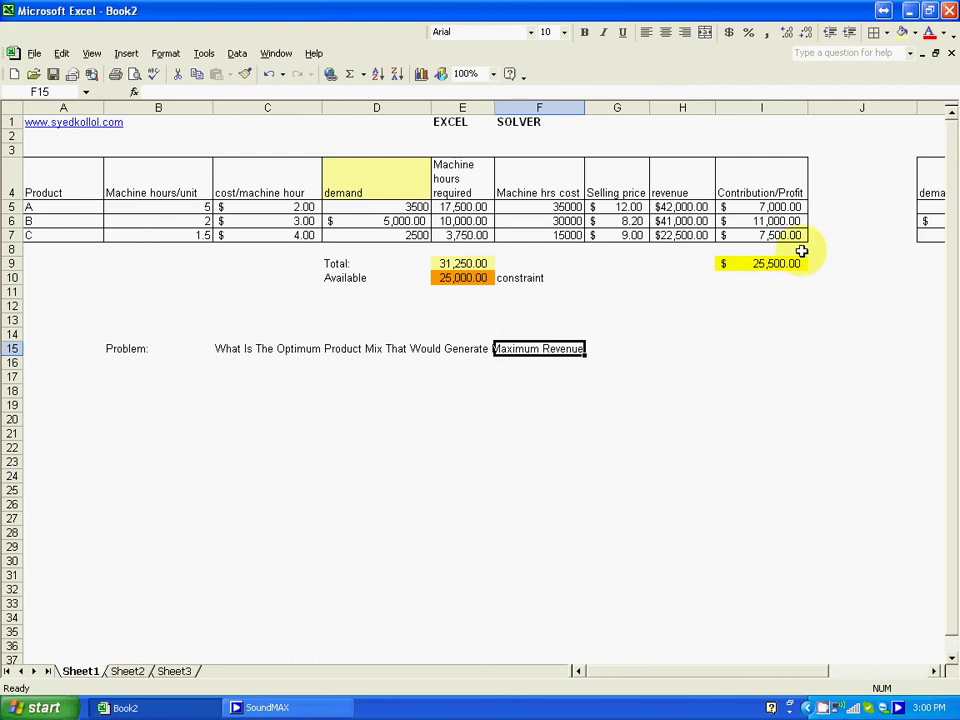
click(777, 189)
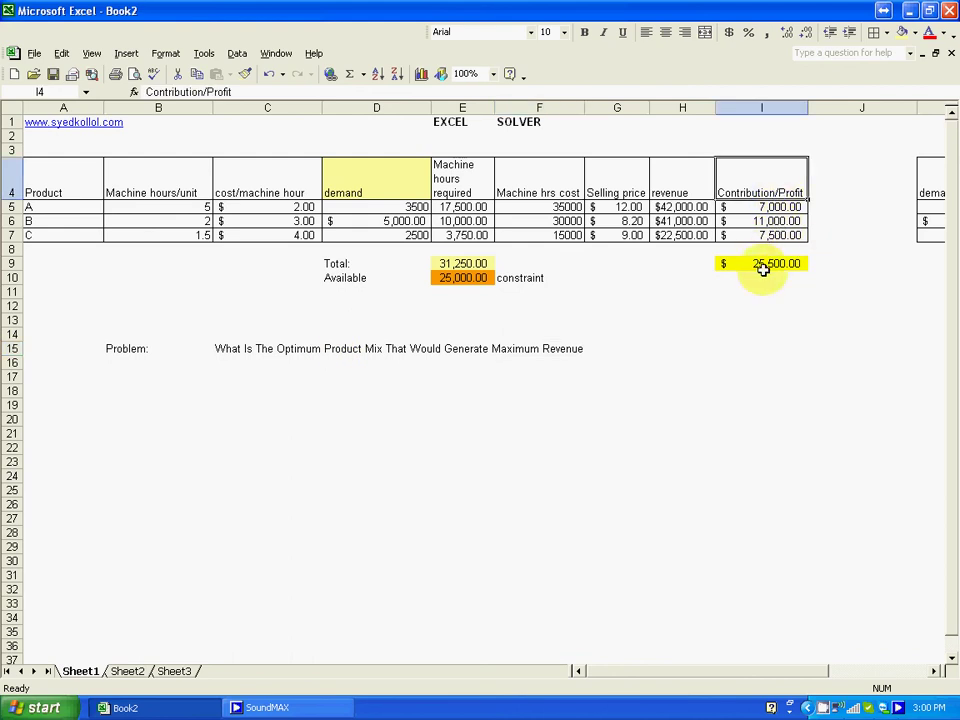
click(763, 266)
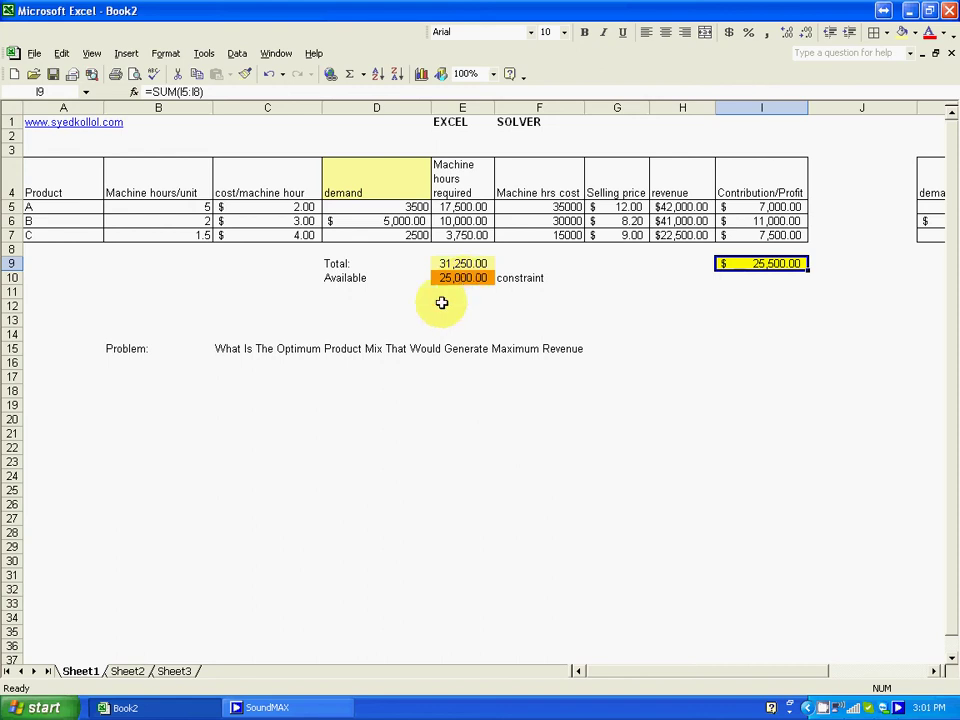
click(416, 320)
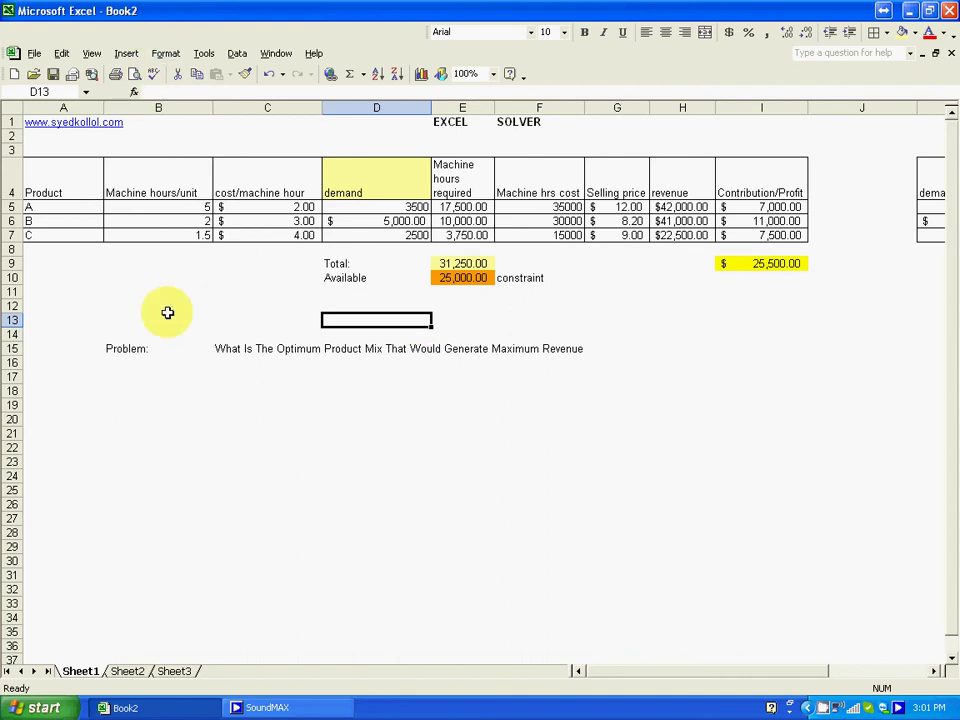
Launch Solver from Tools and set target cell $I$9 to Max.
click(204, 54)
click(228, 189)
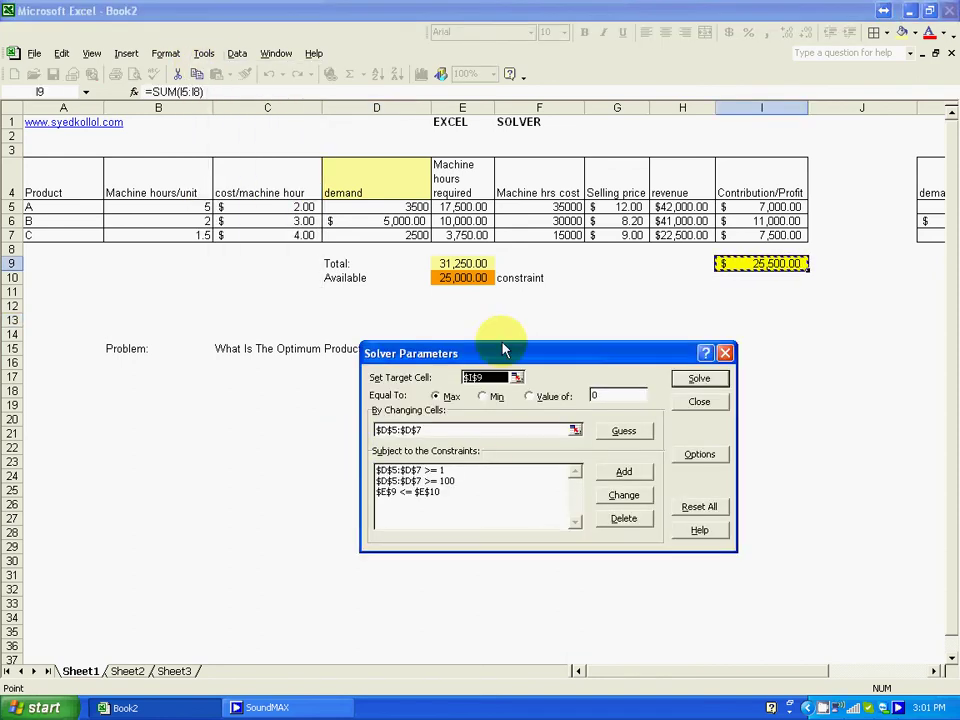
drag(501, 353, 503, 404)
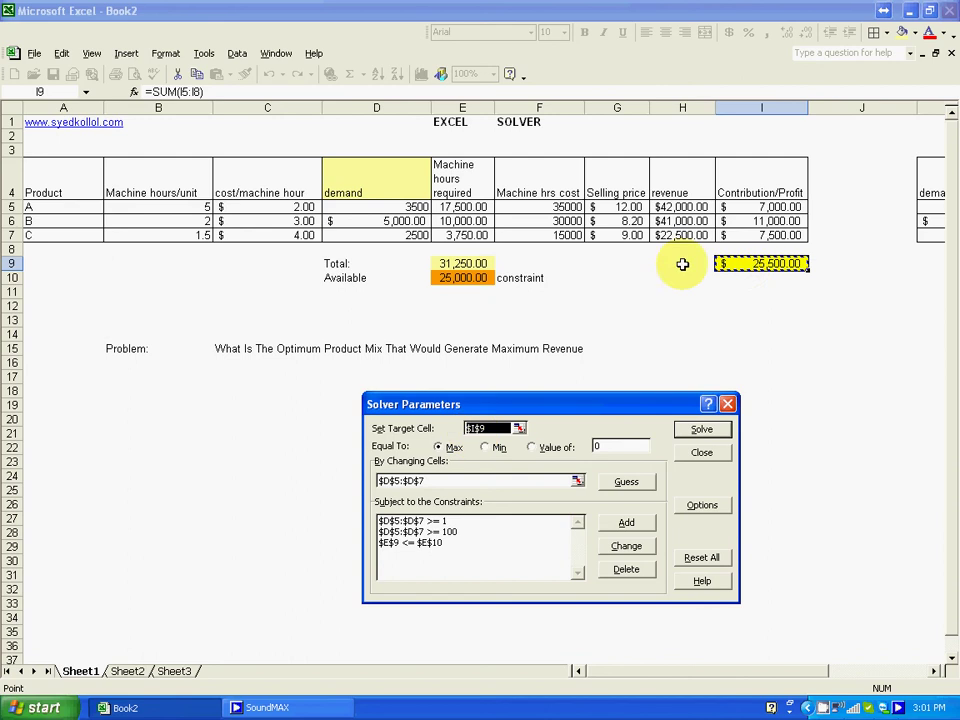
click(740, 264)
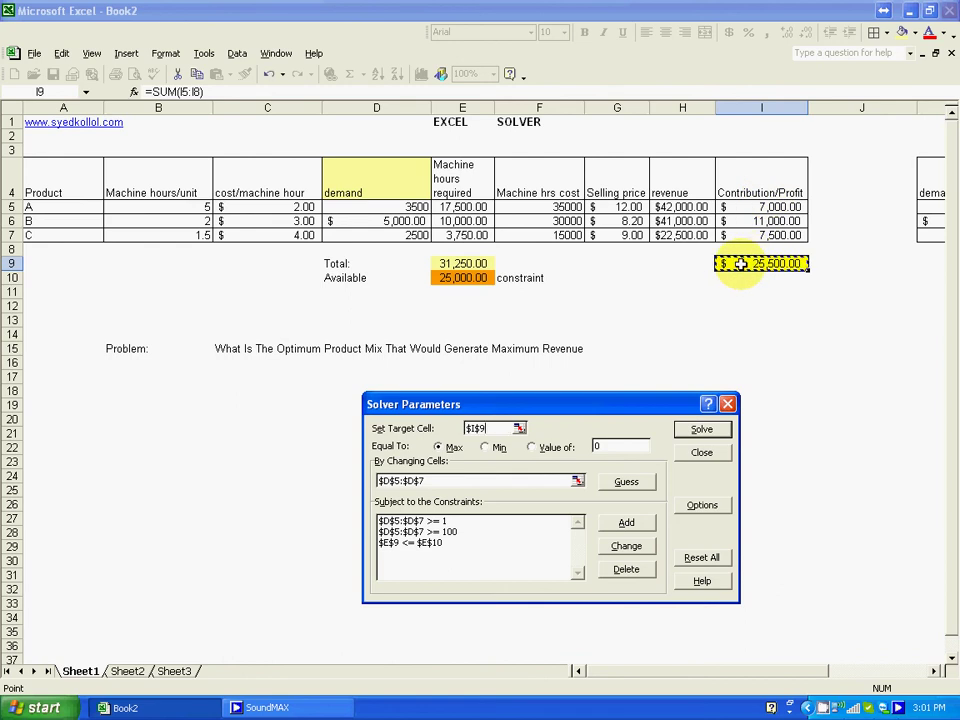
click(438, 449)
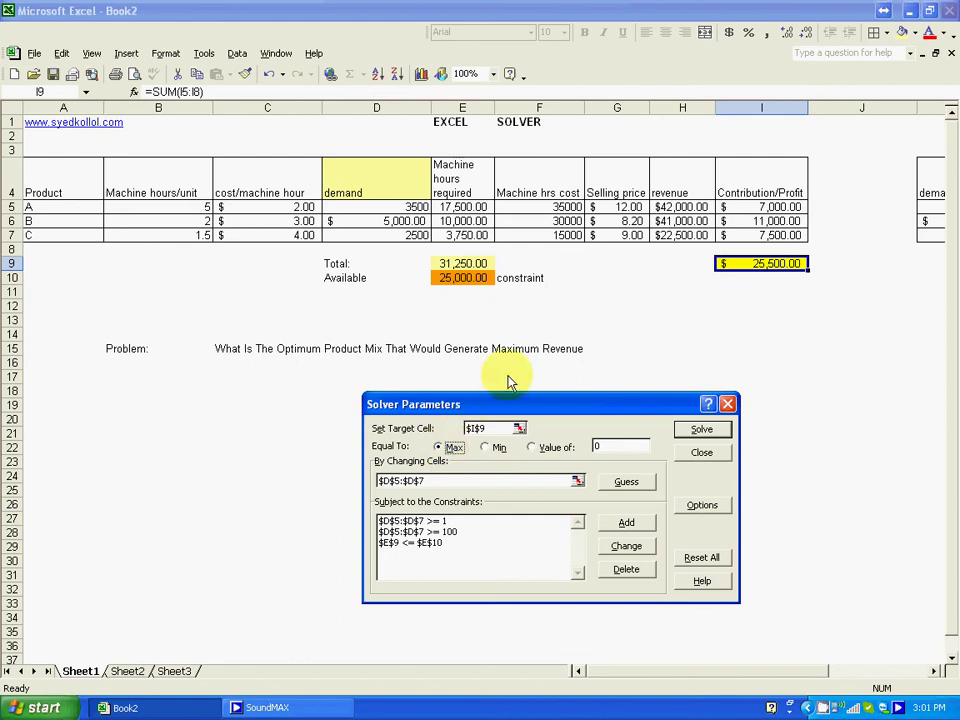
Replace the By Changing Cells range with $D$5:$D$7 and start a new constraint.
click(428, 483)
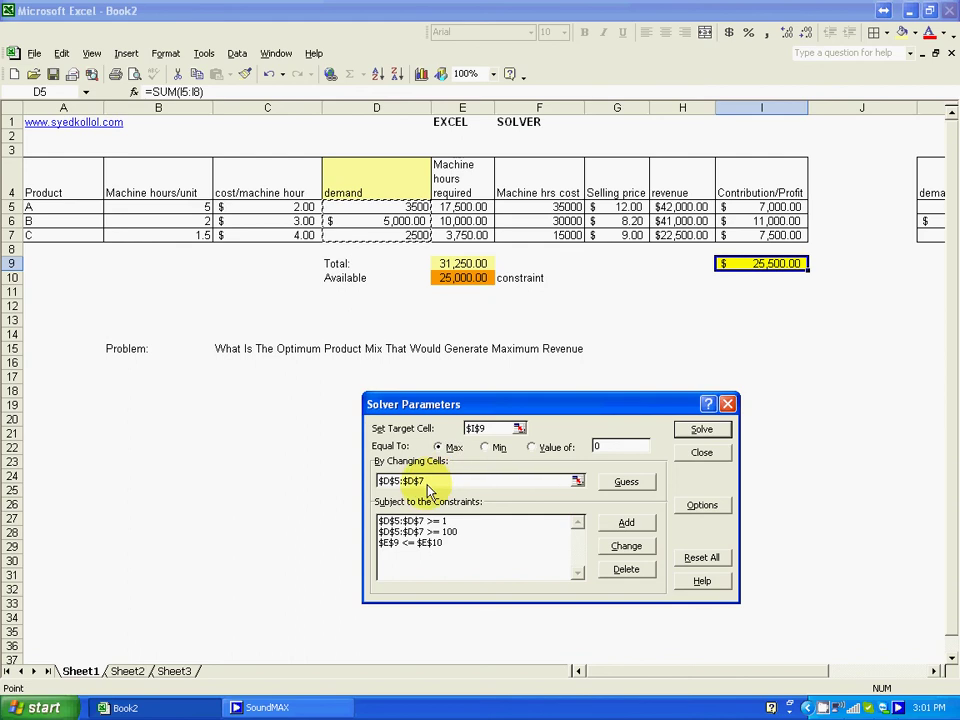
drag(428, 483, 332, 497)
key(BackSpace)
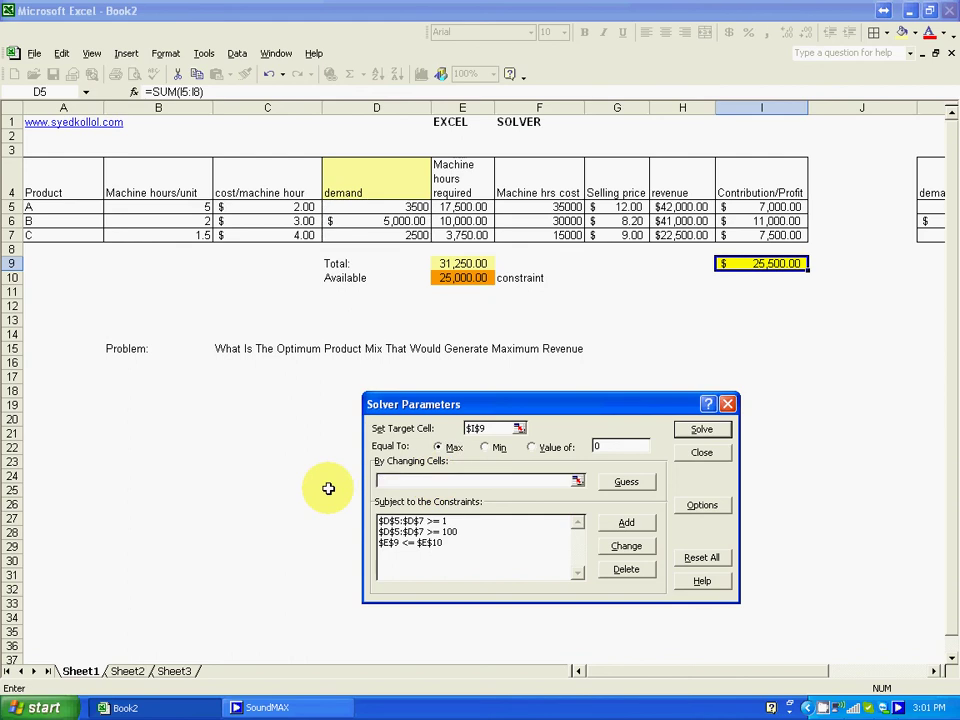
drag(413, 204, 405, 232)
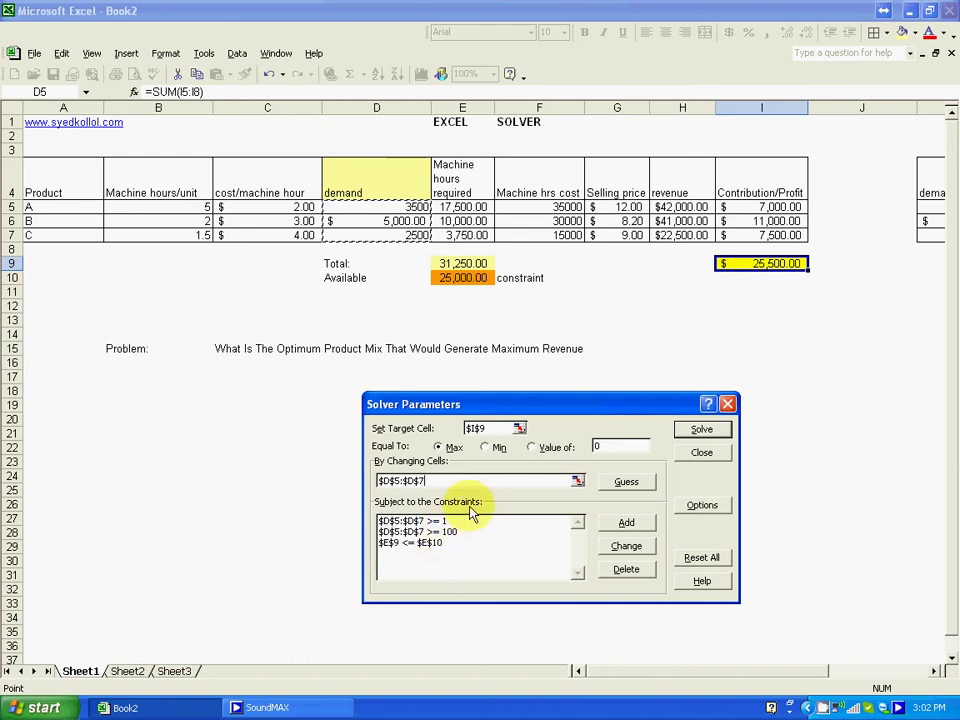
click(624, 524)
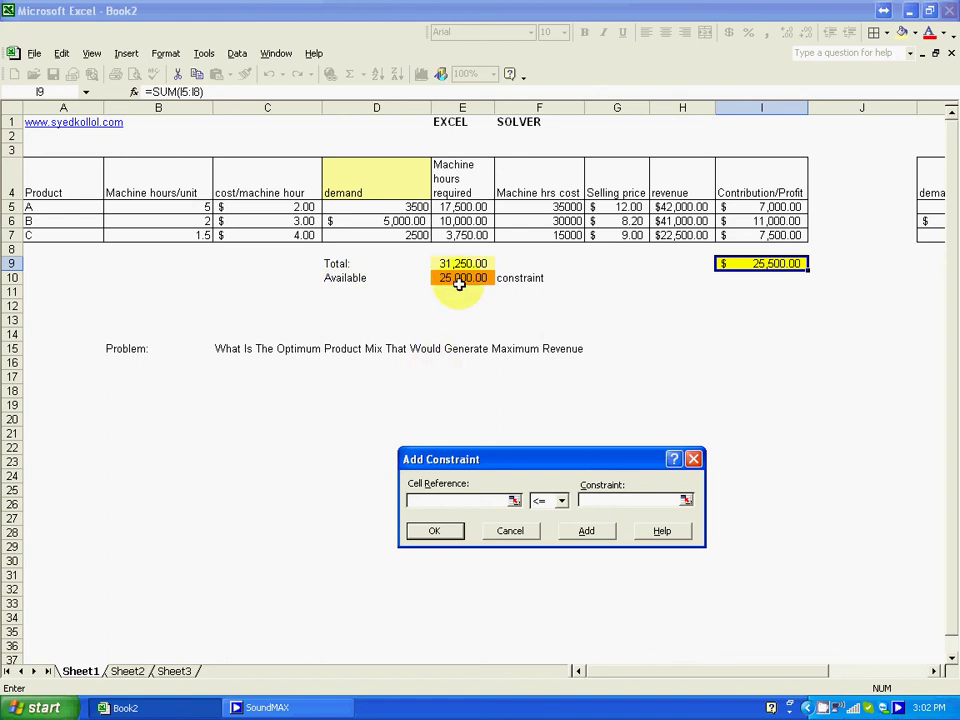
Add the constraint $E$9 <= $E$10 limiting total machine hours.
click(459, 281)
click(463, 262)
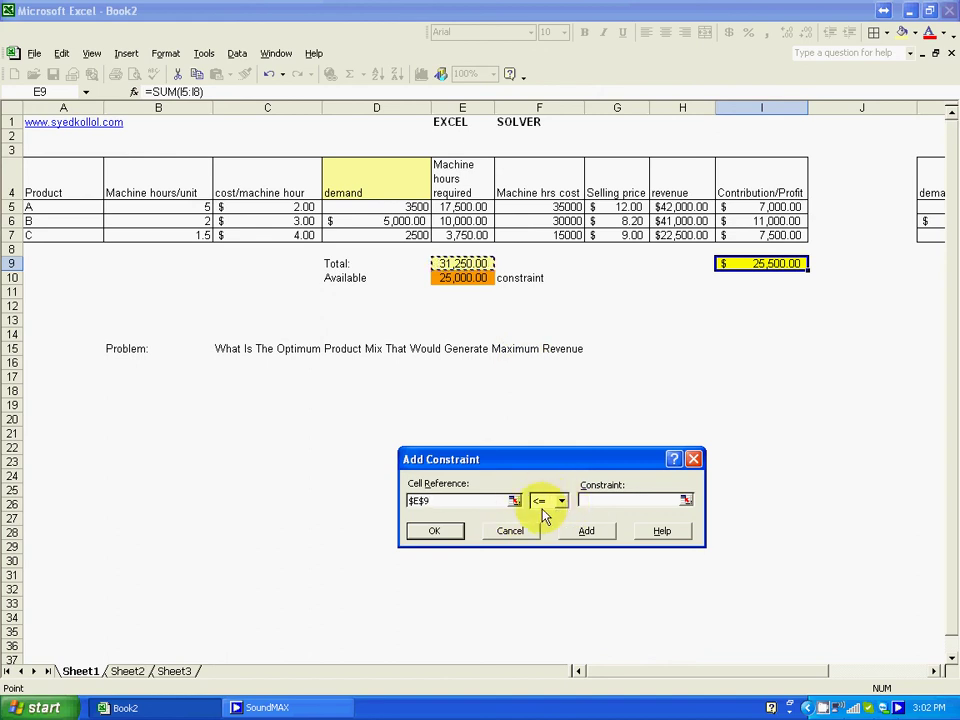
click(584, 501)
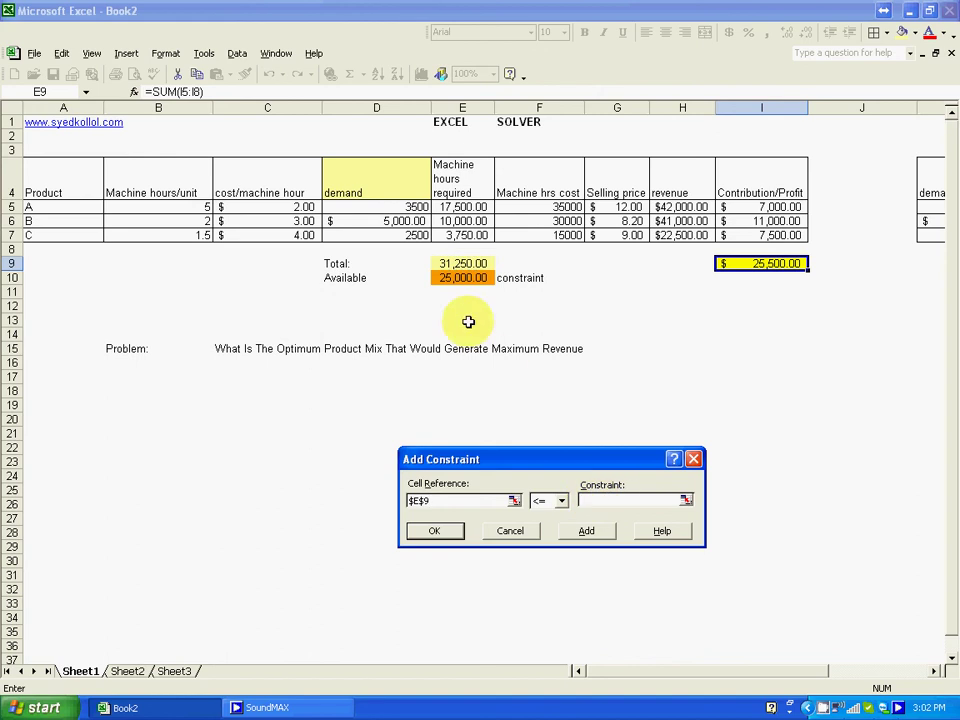
click(465, 281)
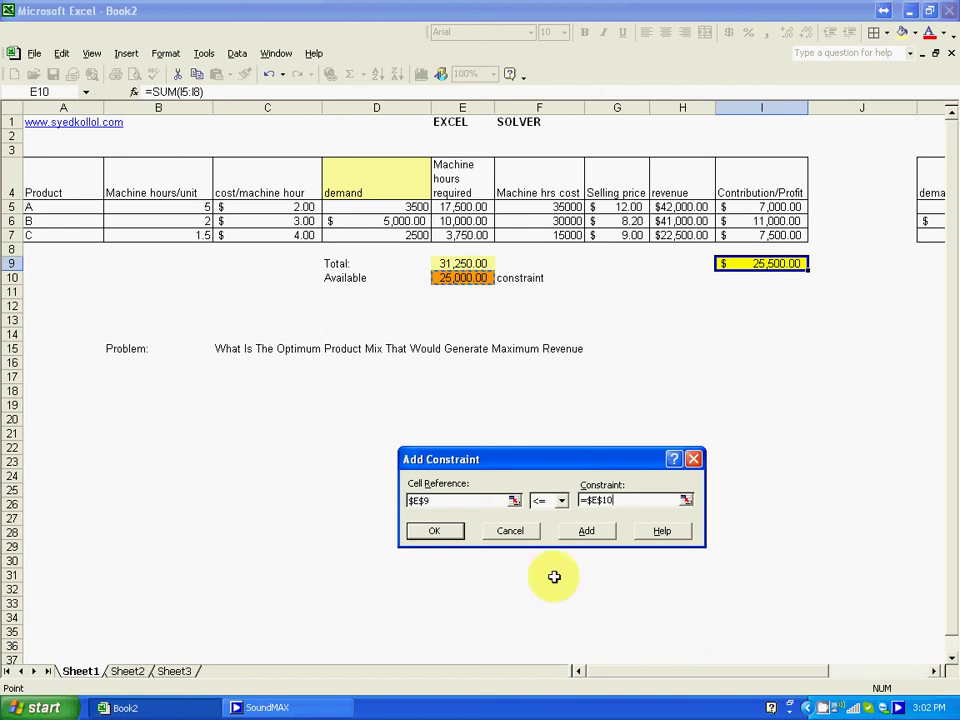
click(590, 531)
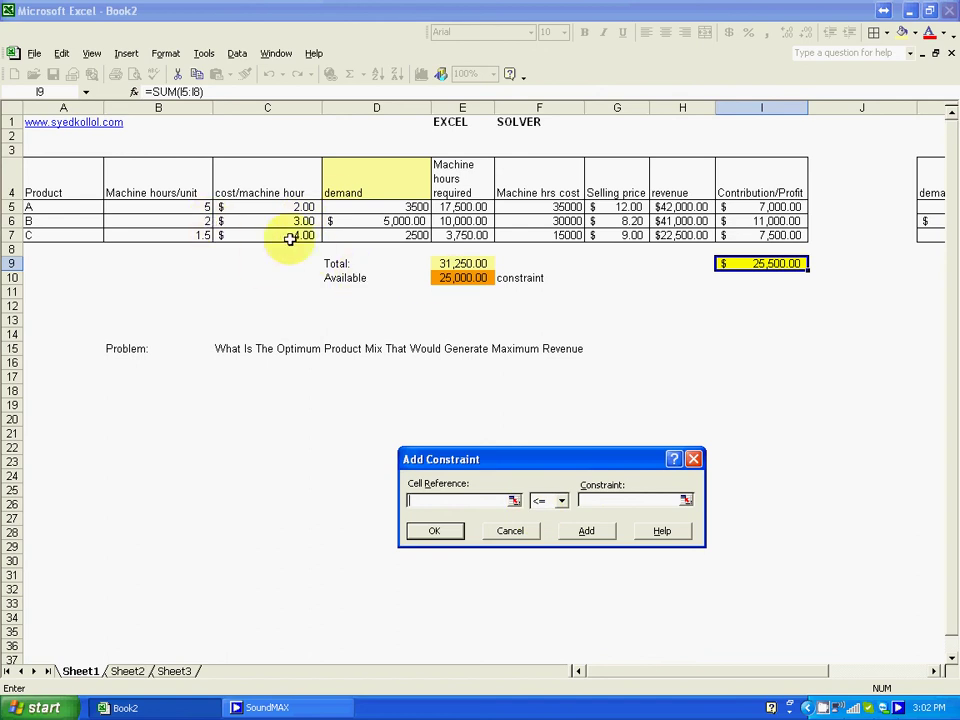
Add constraints $D$5 <= 3500, $D$6 <= 5000 and $D$7 <= 2500.
click(363, 208)
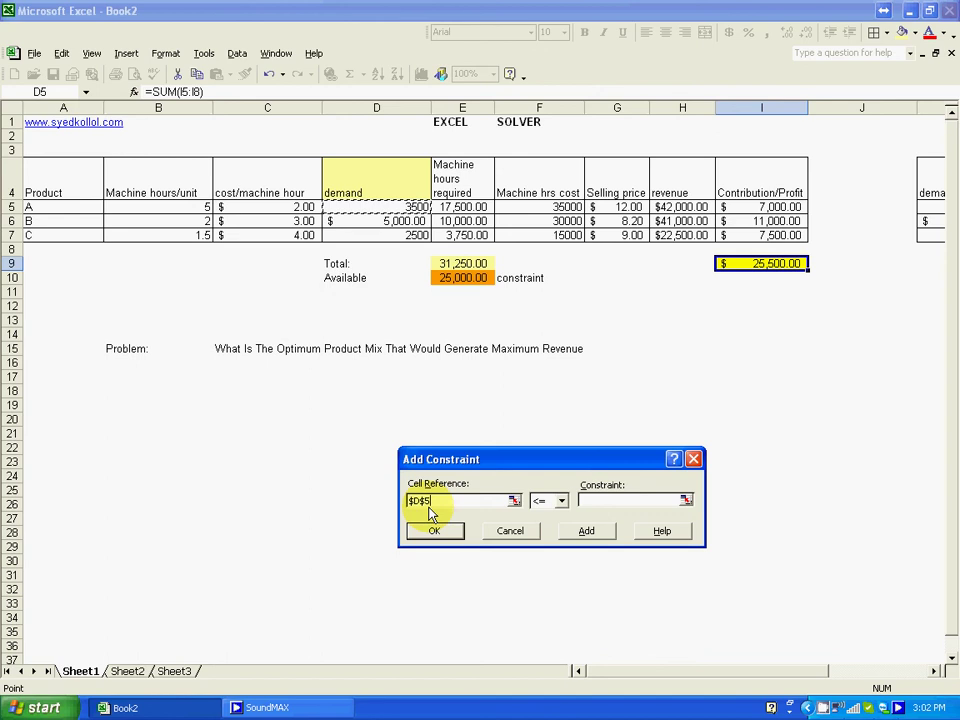
click(625, 503)
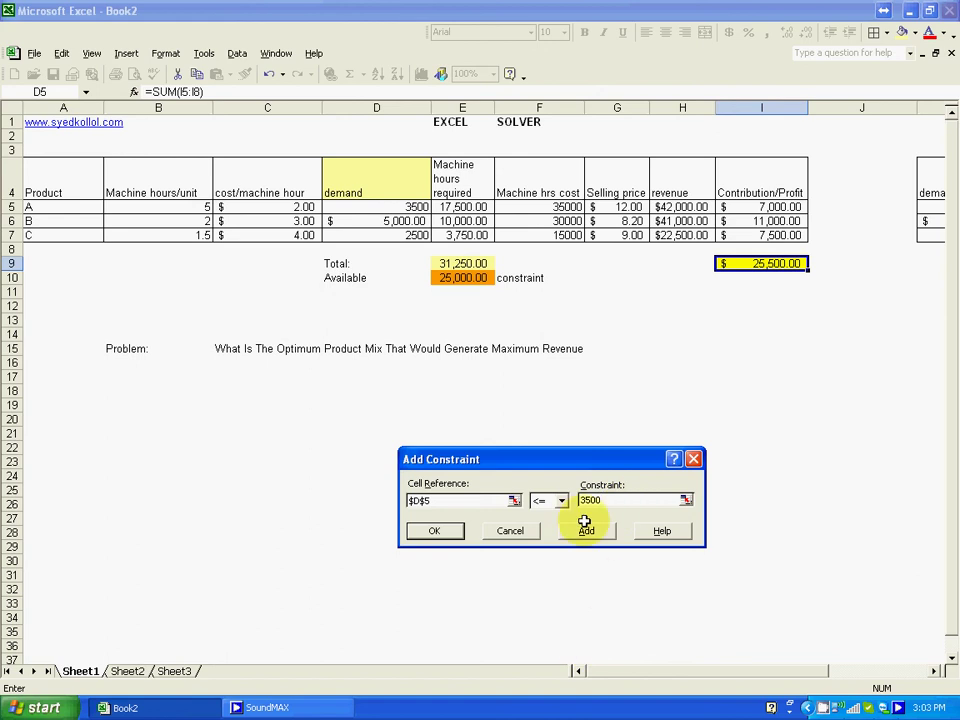
click(587, 531)
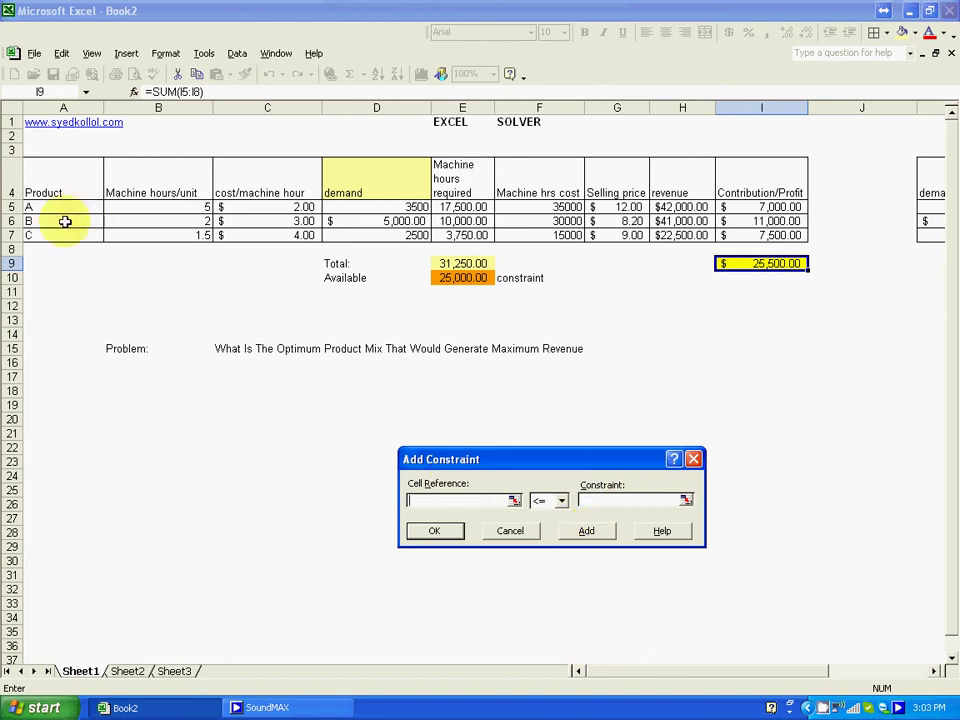
click(396, 220)
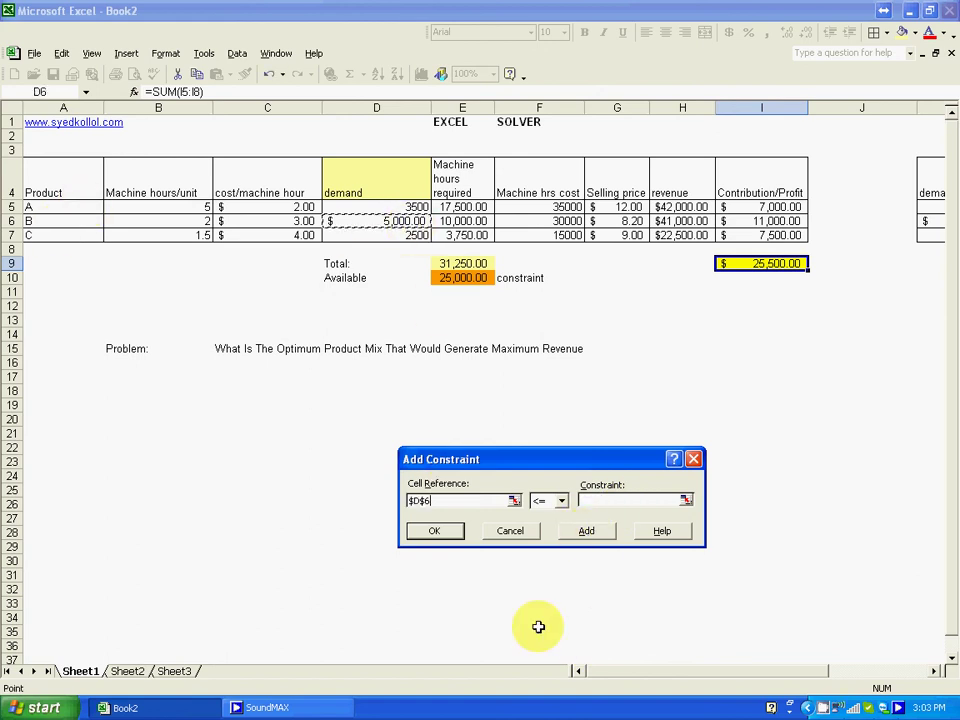
click(592, 499)
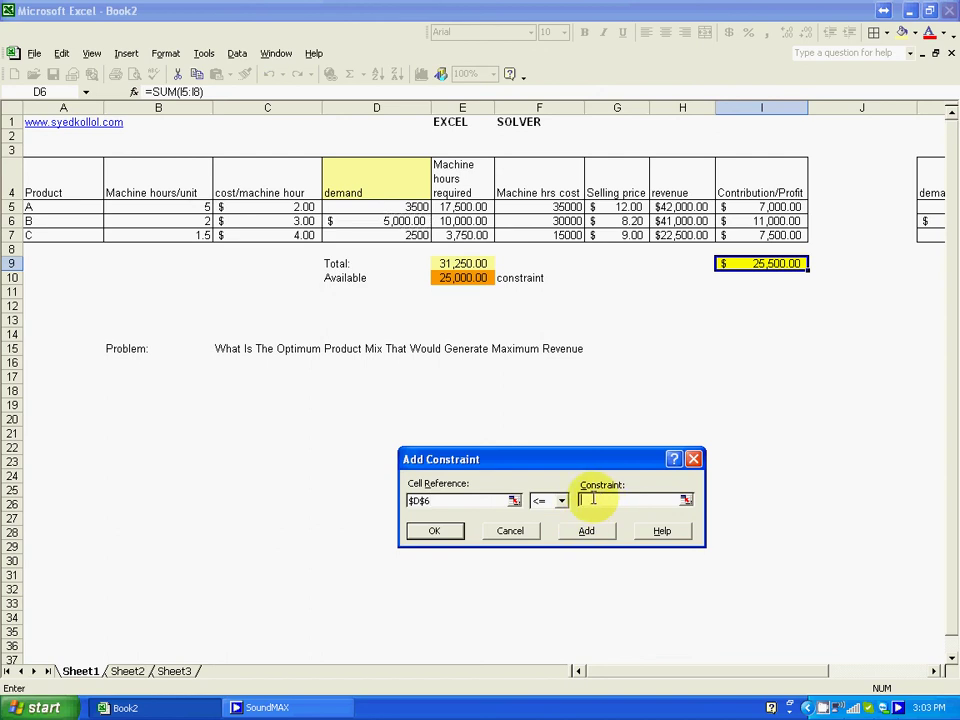
text($)
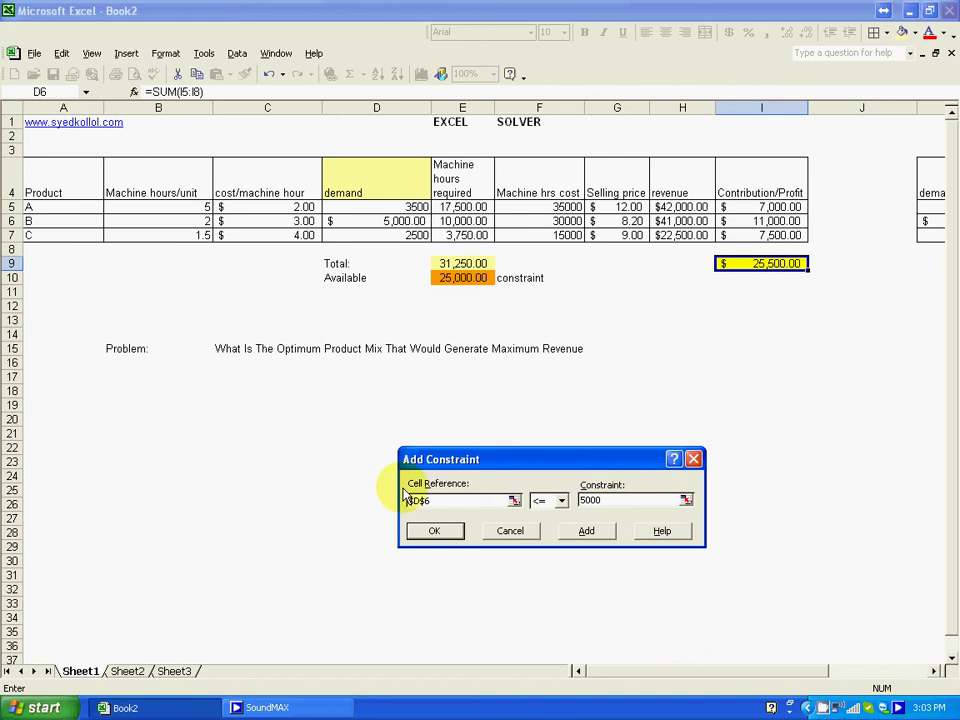
click(589, 533)
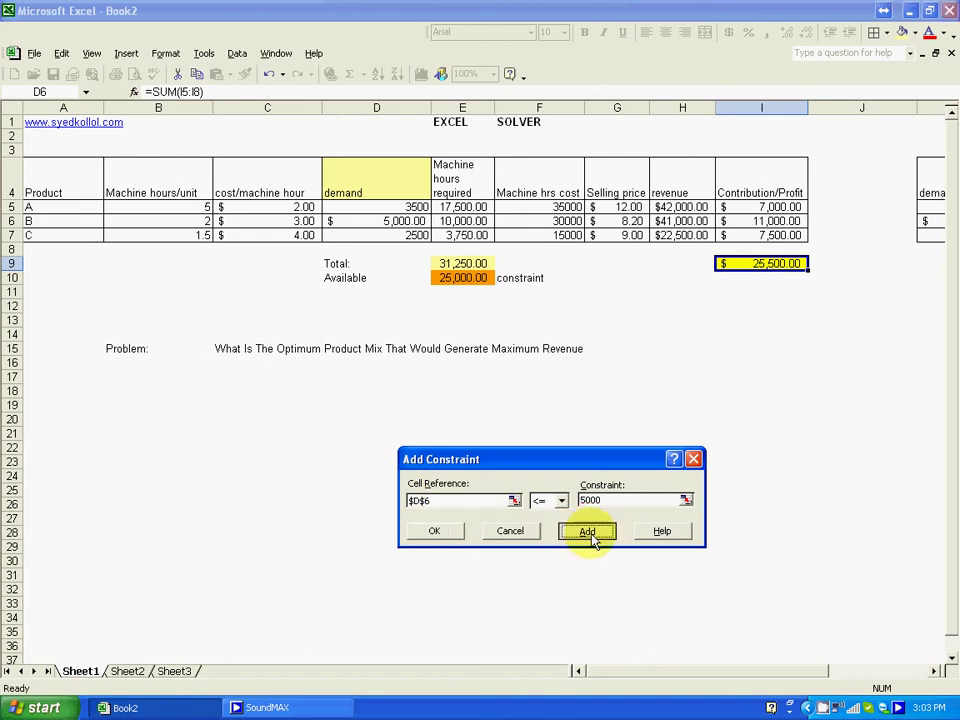
click(412, 236)
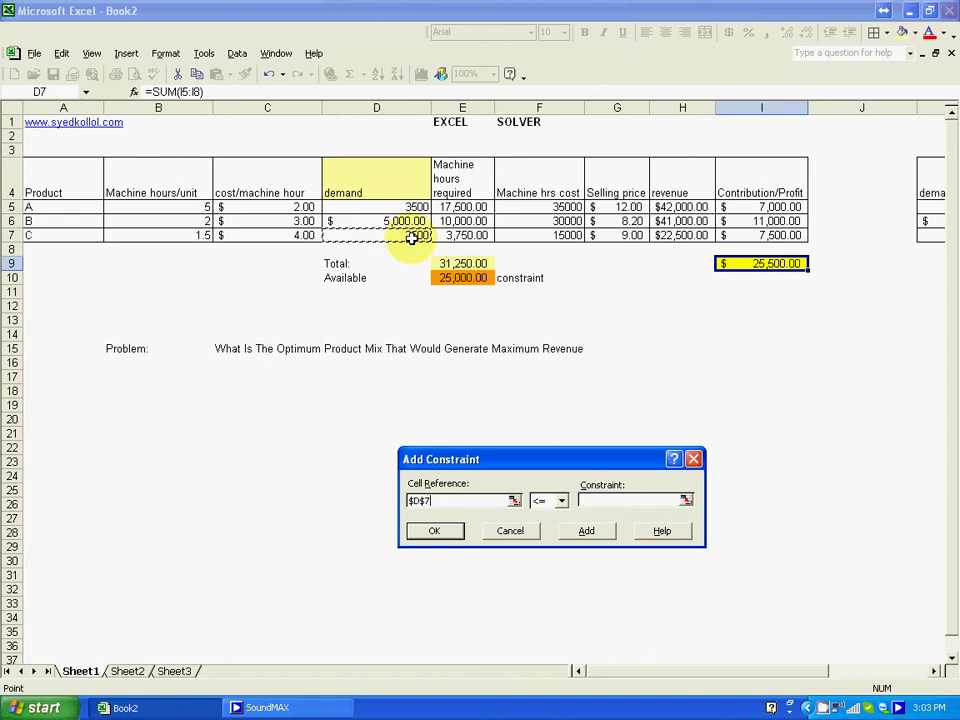
click(660, 500)
text(2500)
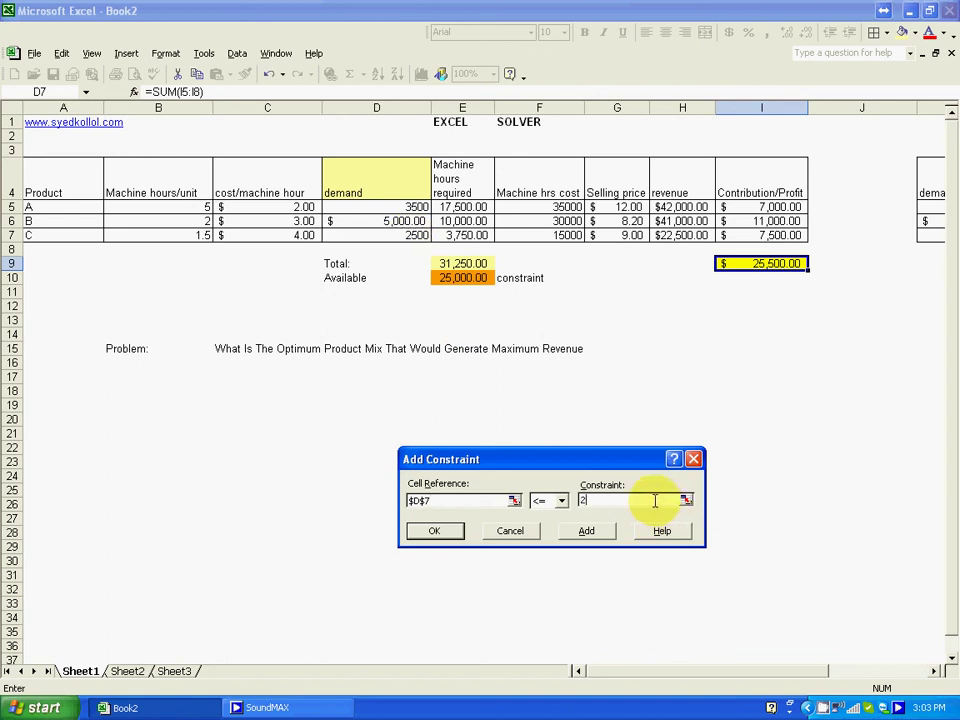
click(598, 536)
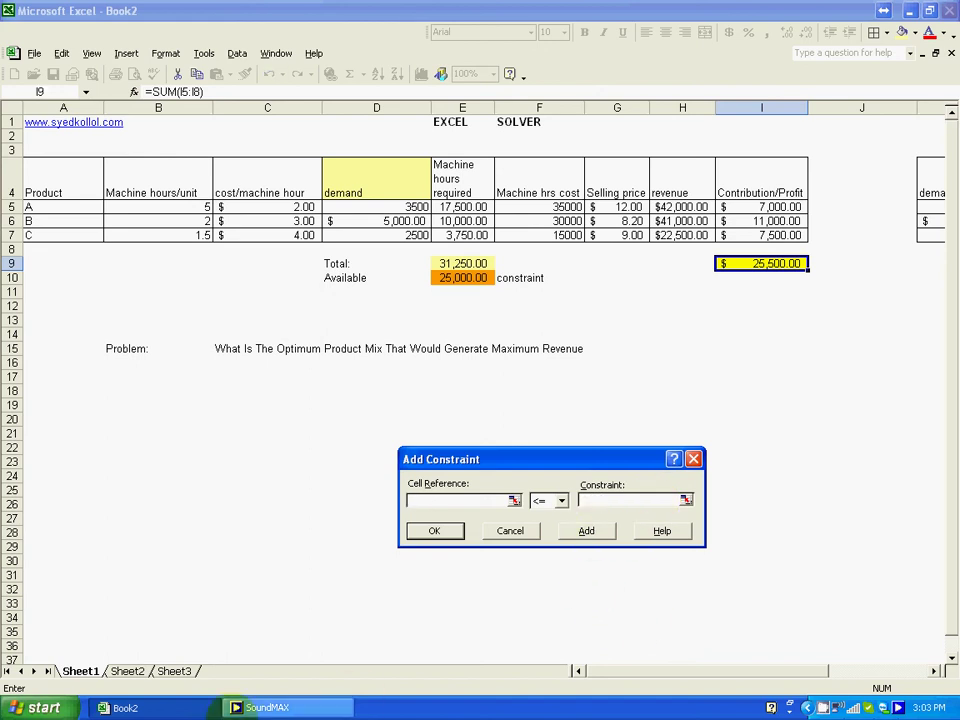
Add the constraint $D$5 >= 100 using the >= operator.
click(396, 208)
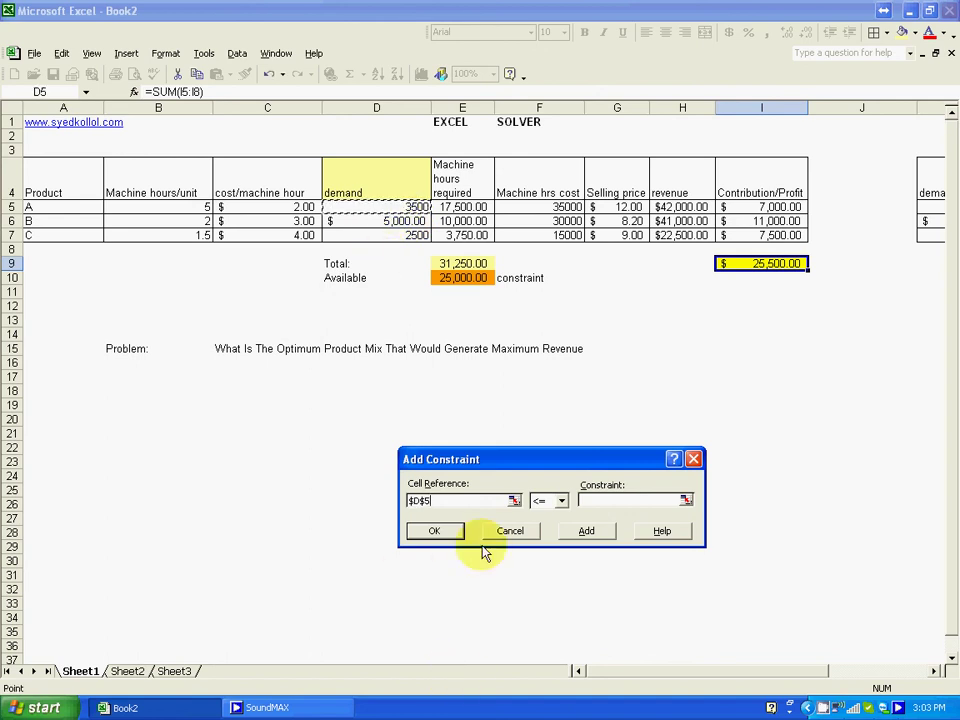
click(562, 501)
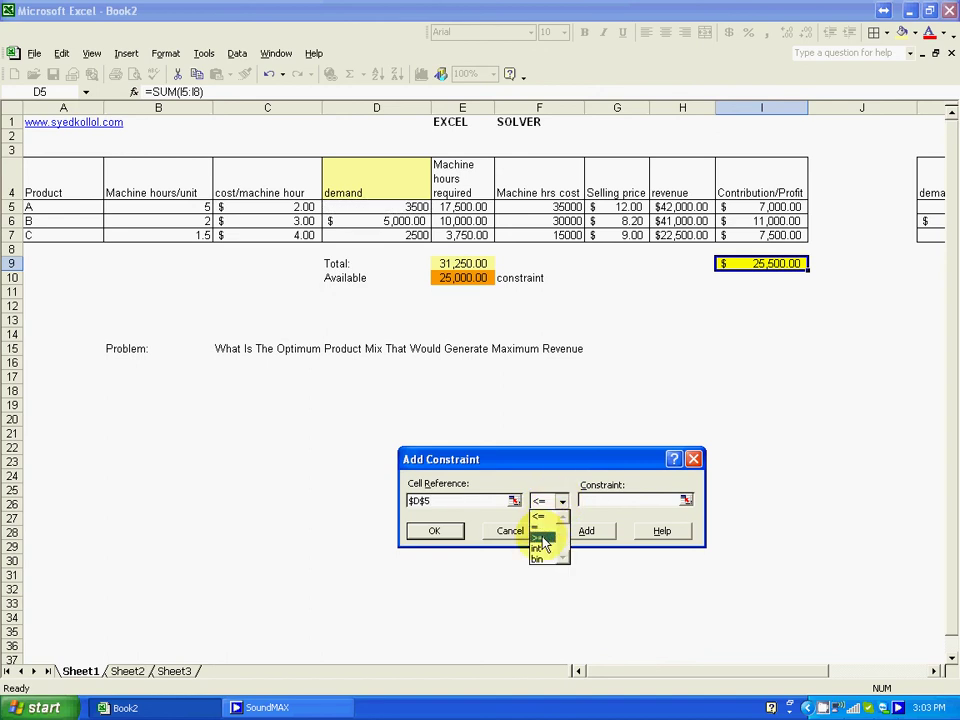
click(542, 539)
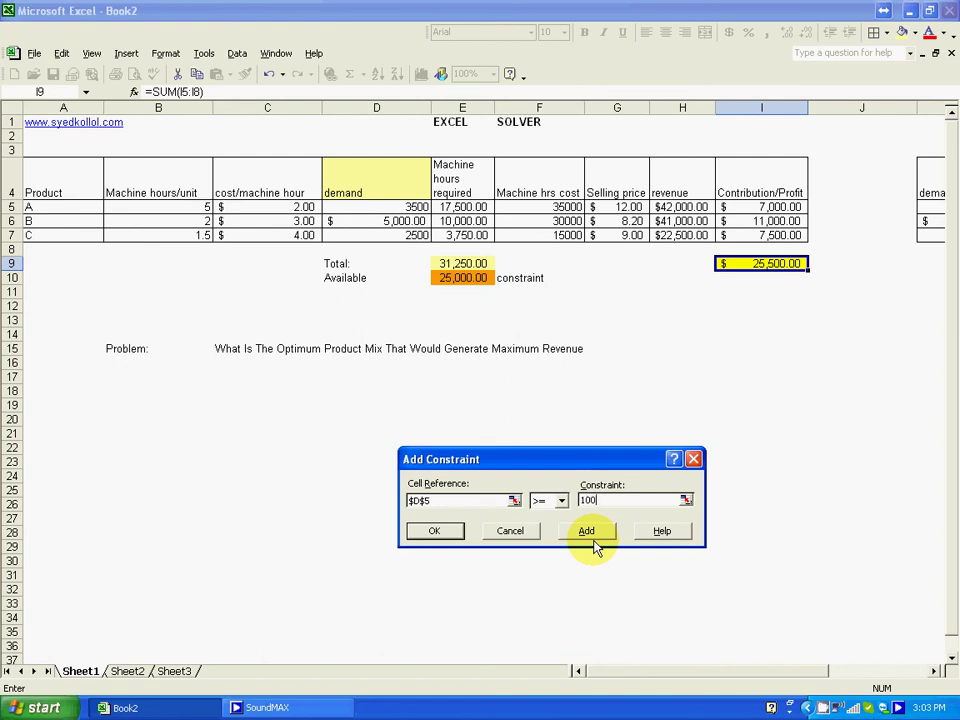
click(596, 539)
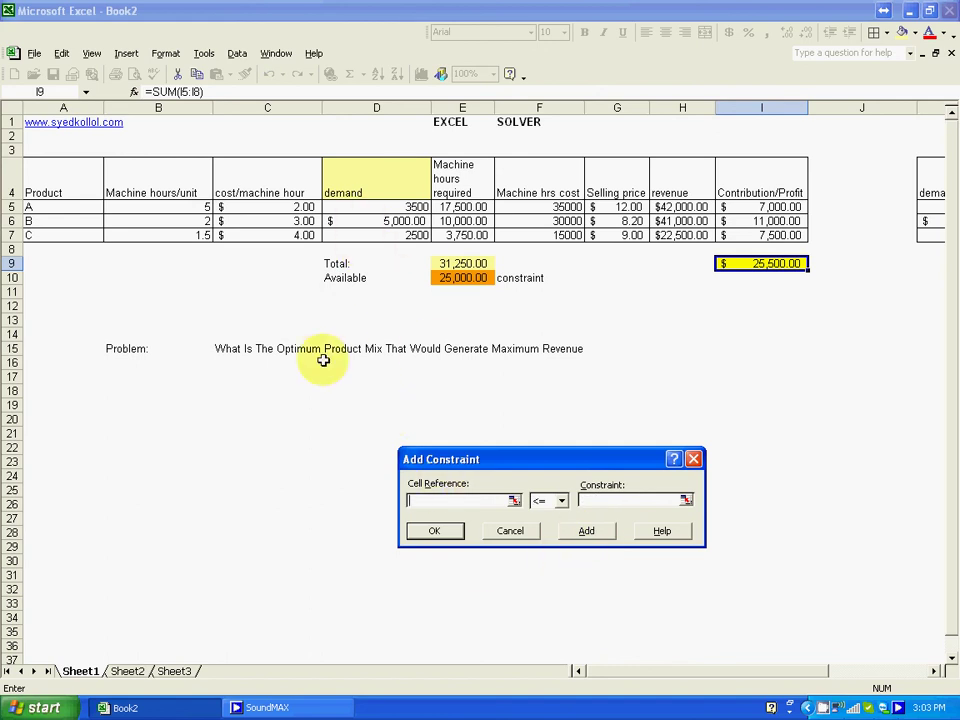
Add the constraint $D$6 >= 100.
click(386, 218)
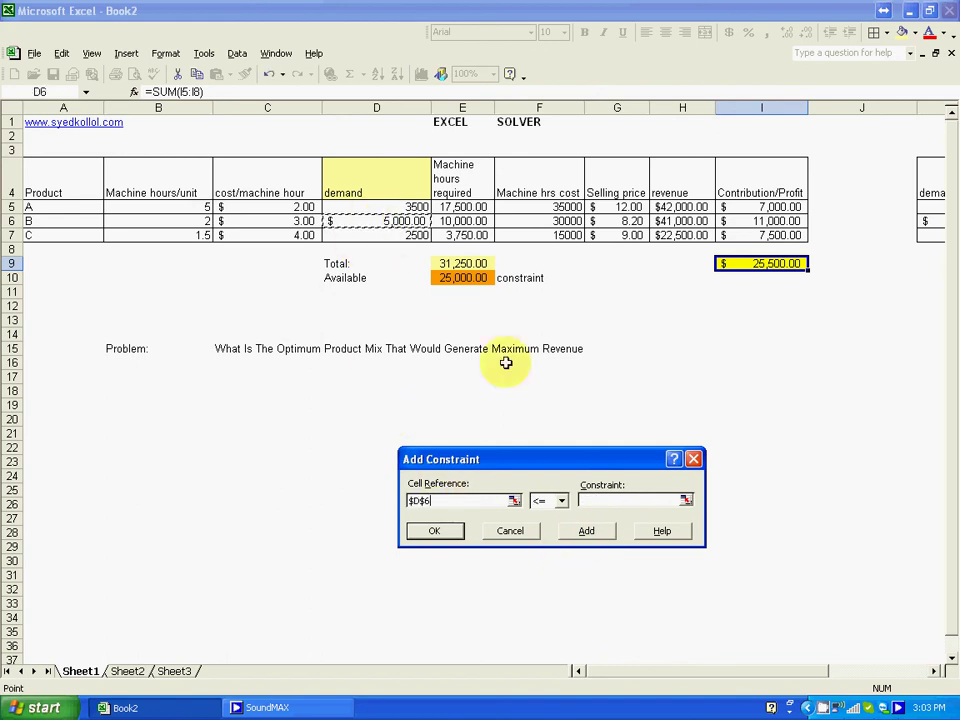
click(562, 501)
click(546, 541)
click(590, 505)
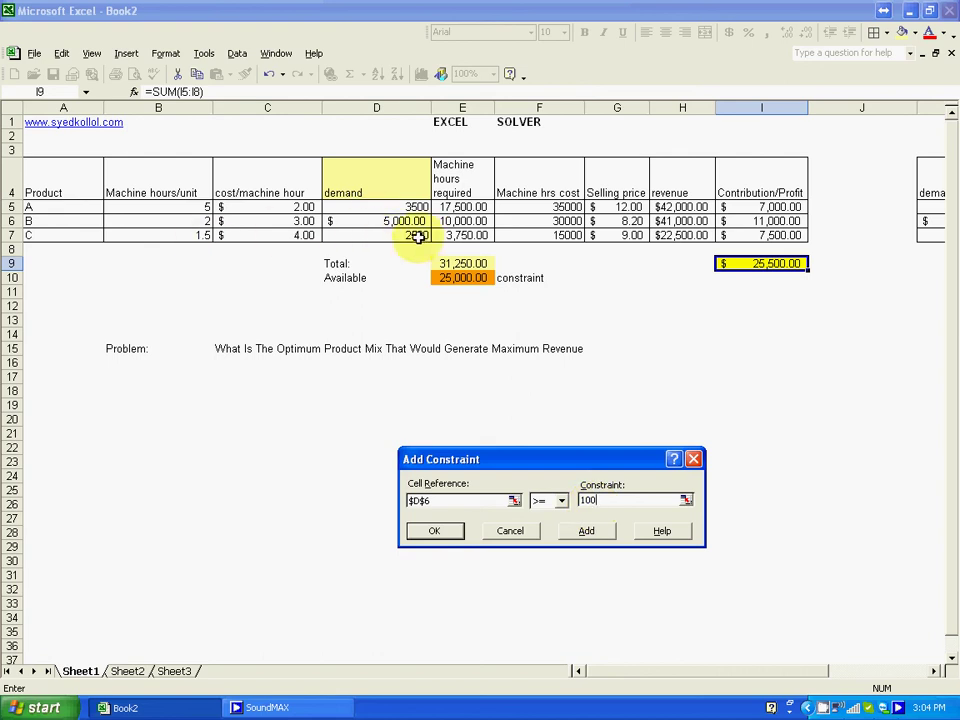
click(590, 530)
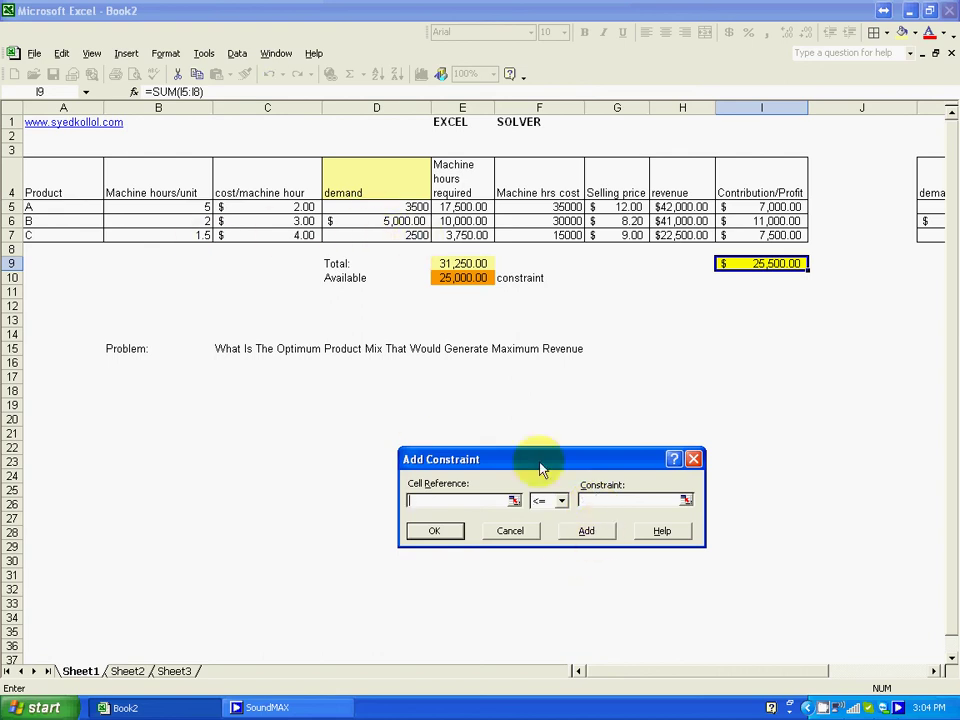
Set up the constraint $D$7 >= with the Constraint field ready for 100.
click(405, 236)
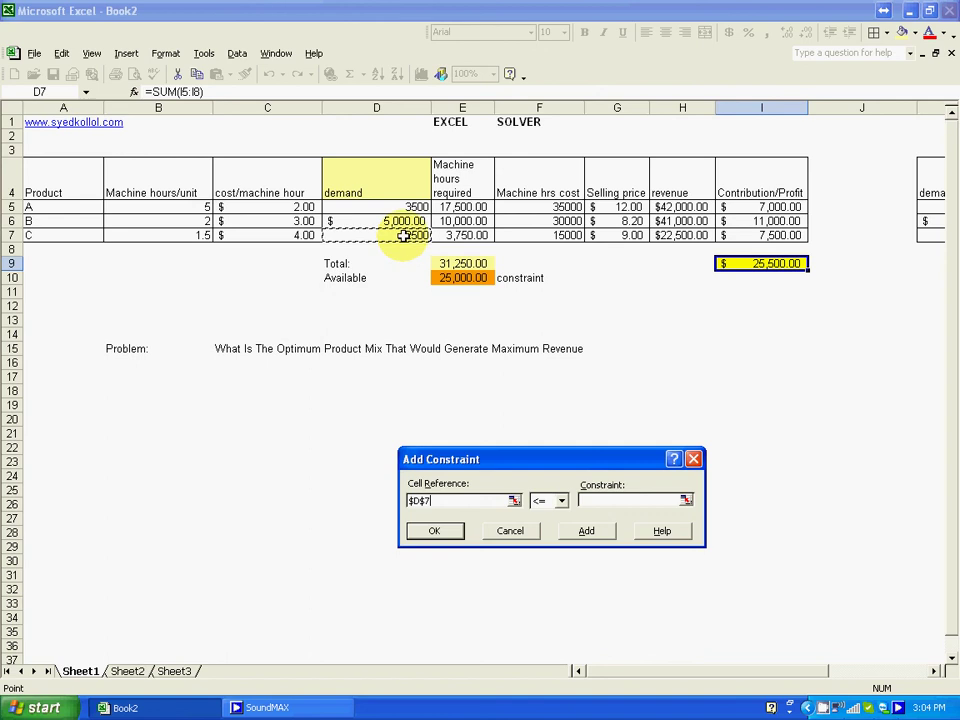
click(563, 500)
click(553, 533)
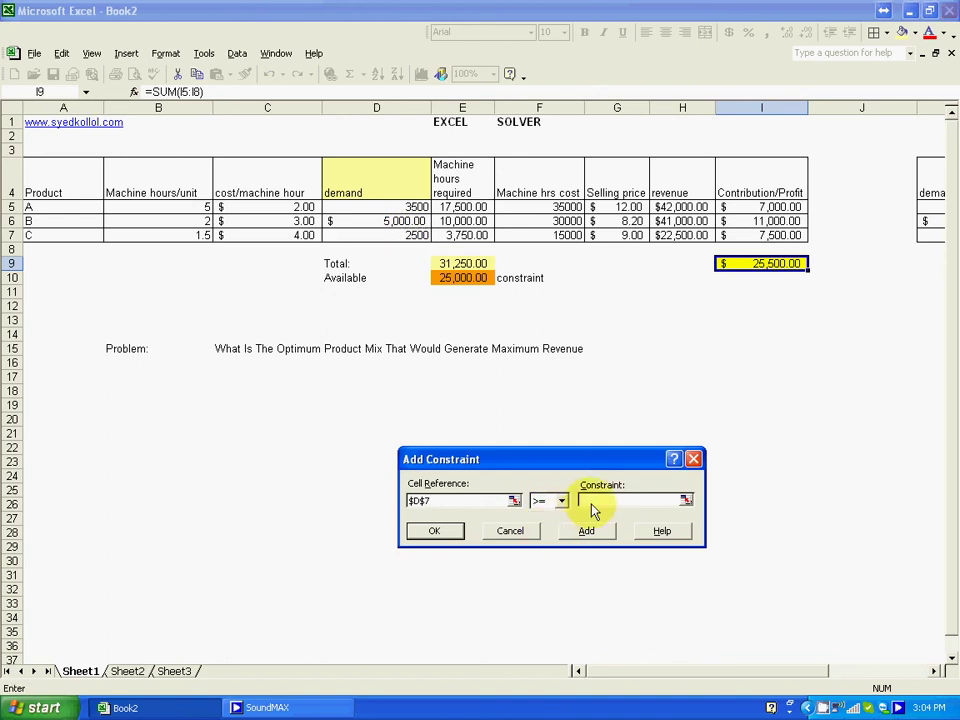
click(589, 498)
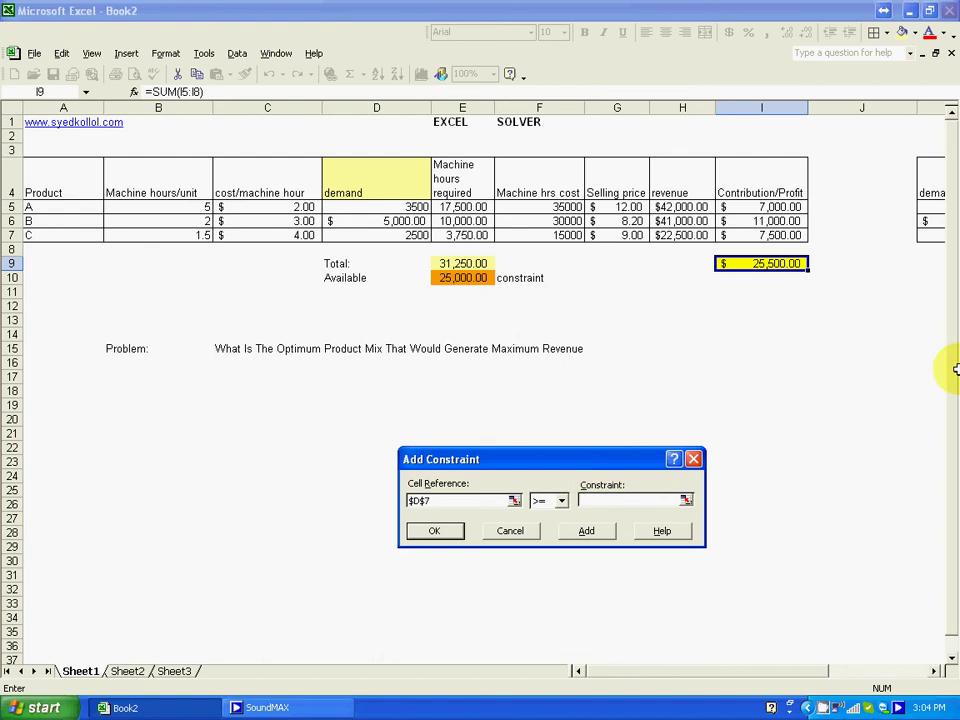